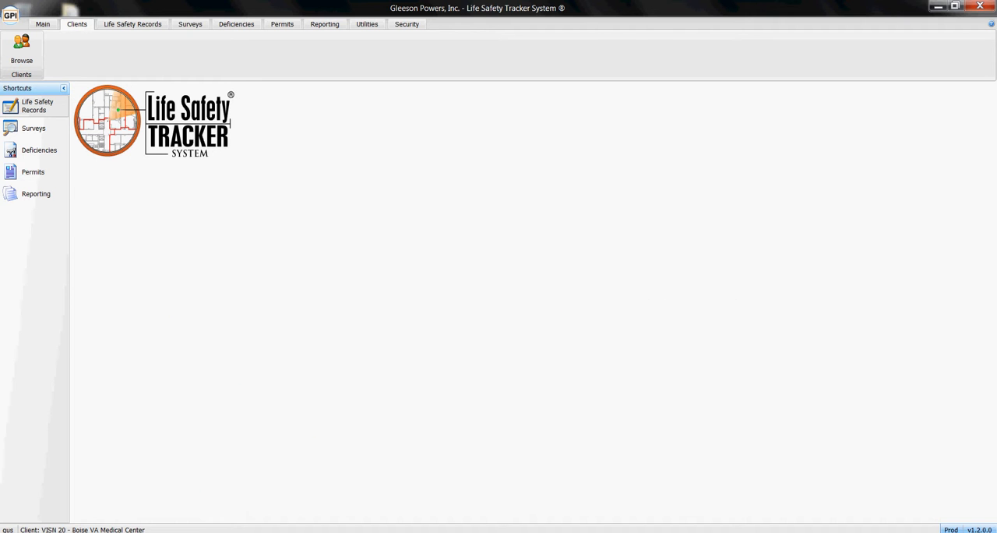
Step: Open the Life Safety Records list and widen the Building\Floor\Area column to show the full locations
left_click(36, 106)
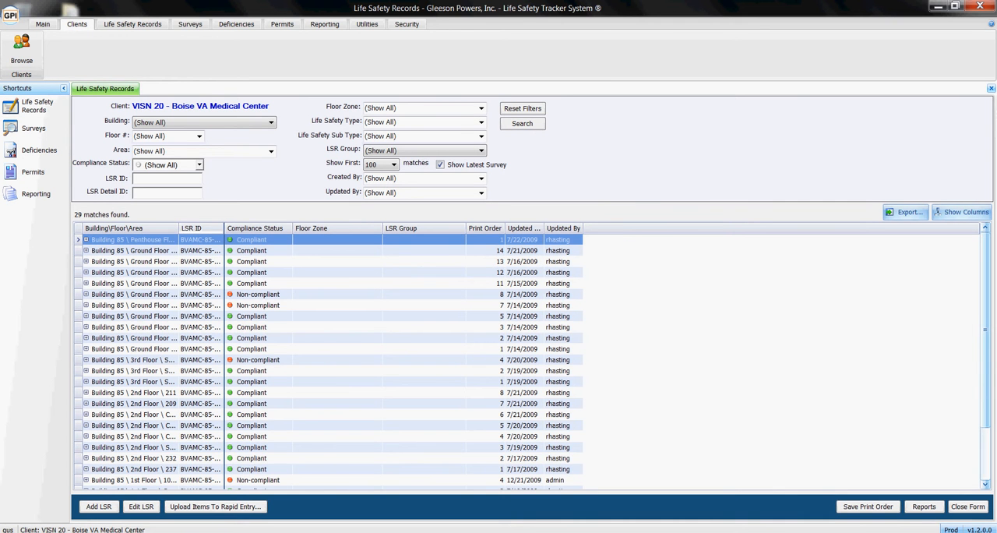
left_click_drag(178, 228, 237, 228)
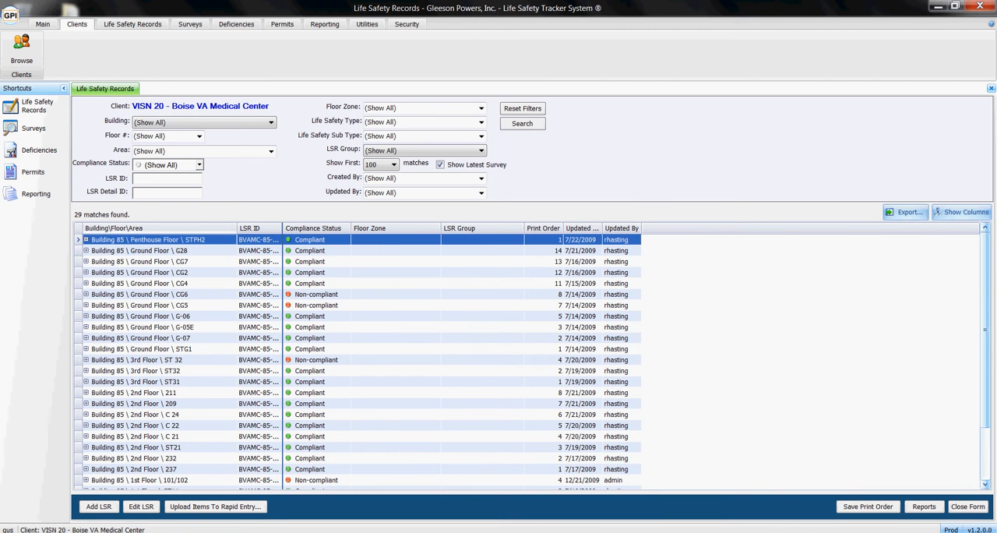
left_click_drag(237, 229, 228, 228)
Step: Delete the life safety record for Building 85, 1st Floor, area 101/102
scroll(351, 358, "down", 2)
left_click(160, 414)
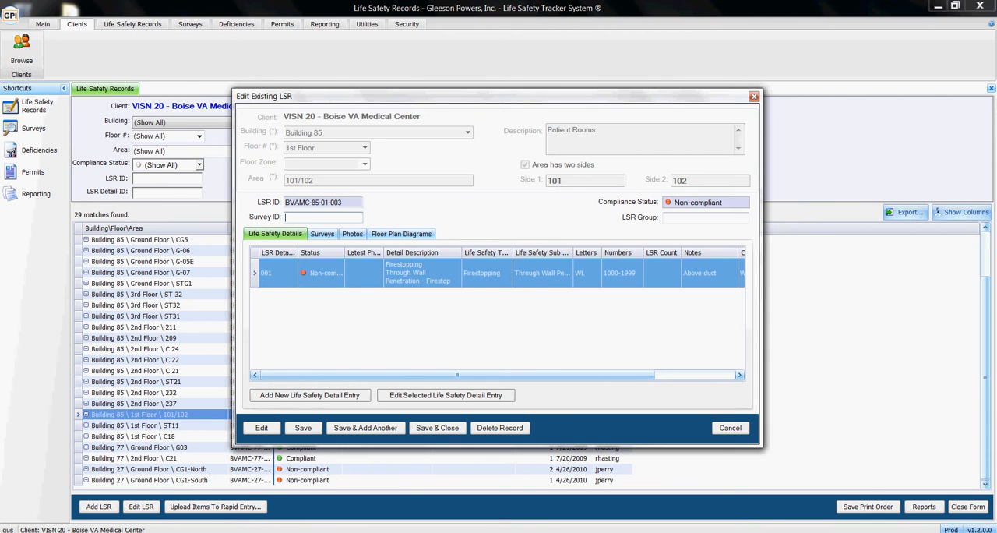
left_click(499, 427)
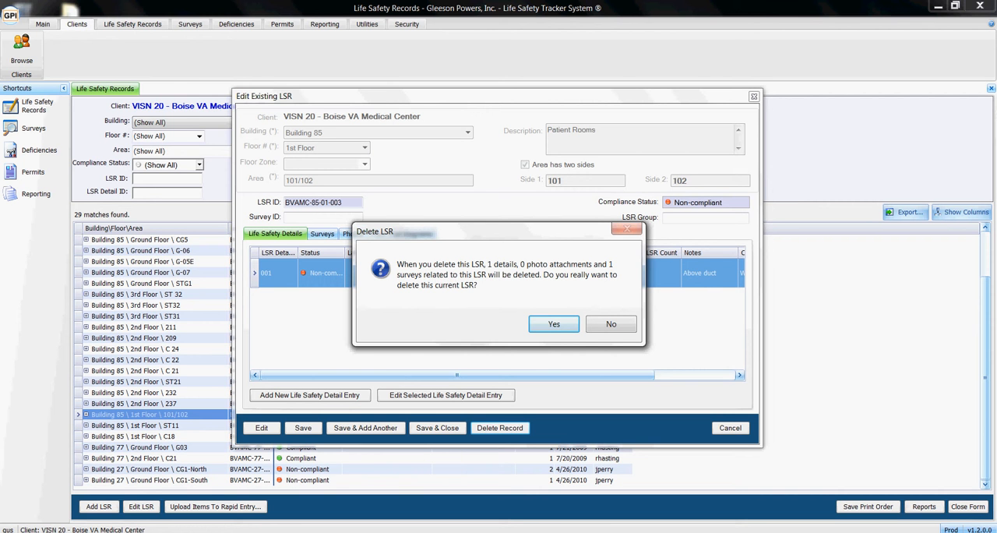
key("Return")
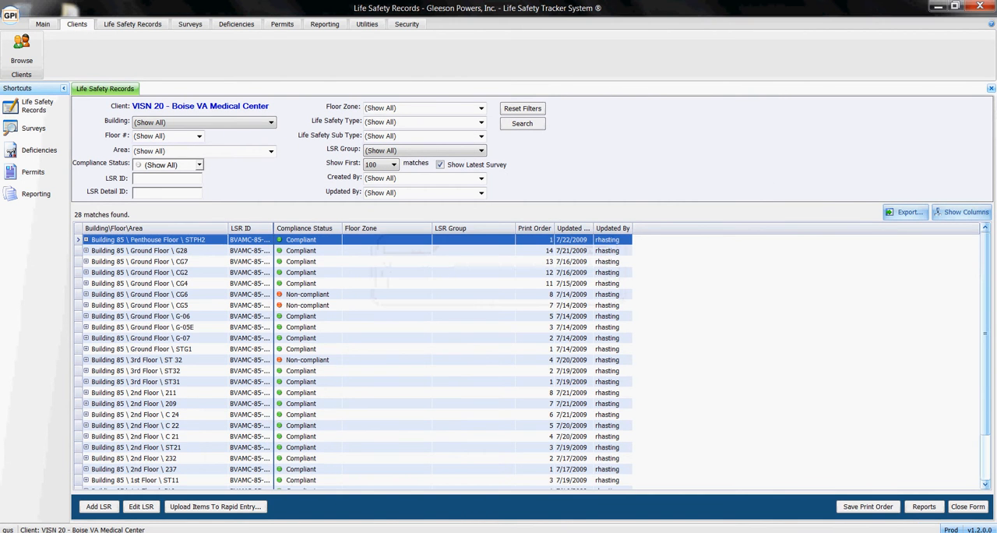
Step: Open Rapid Data Entry for life safety records
scroll(350, 359, "down", 2)
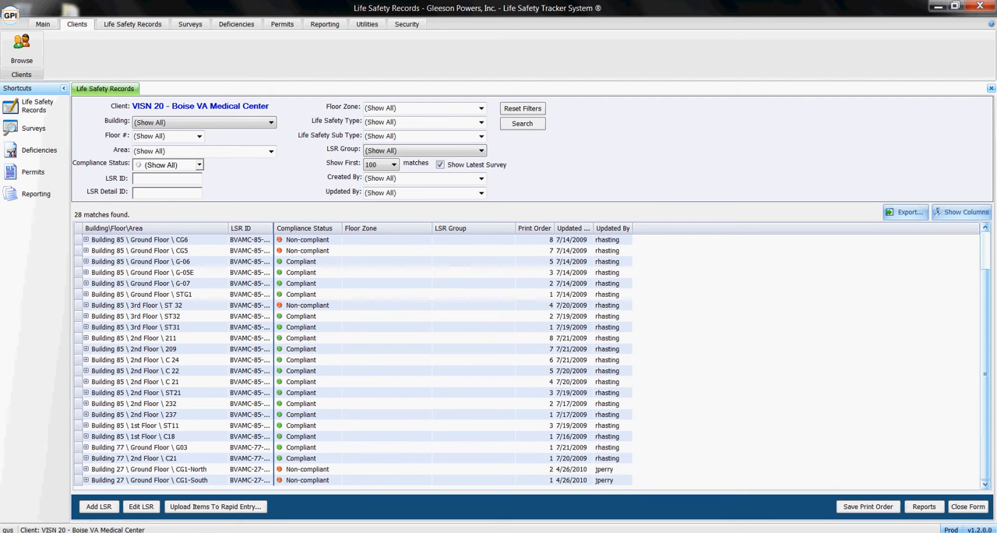
scroll(351, 358, "up", 2)
scroll(350, 358, "down", 2)
scroll(351, 358, "up", 2)
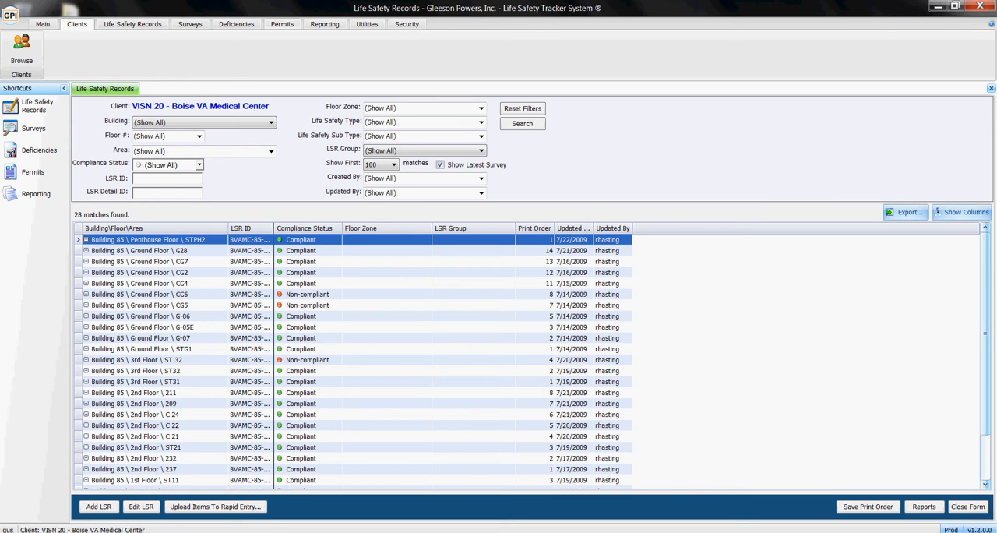
left_click(132, 24)
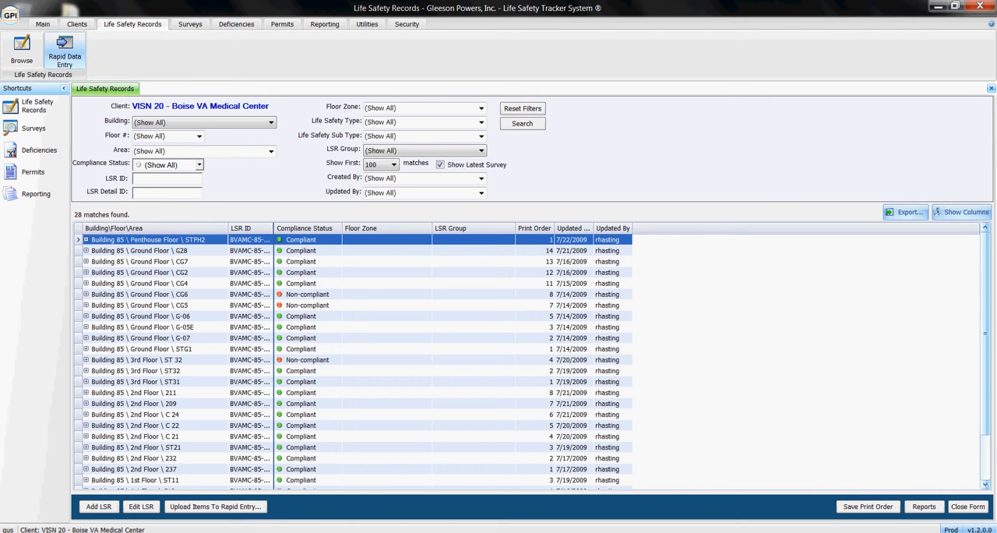
left_click(64, 53)
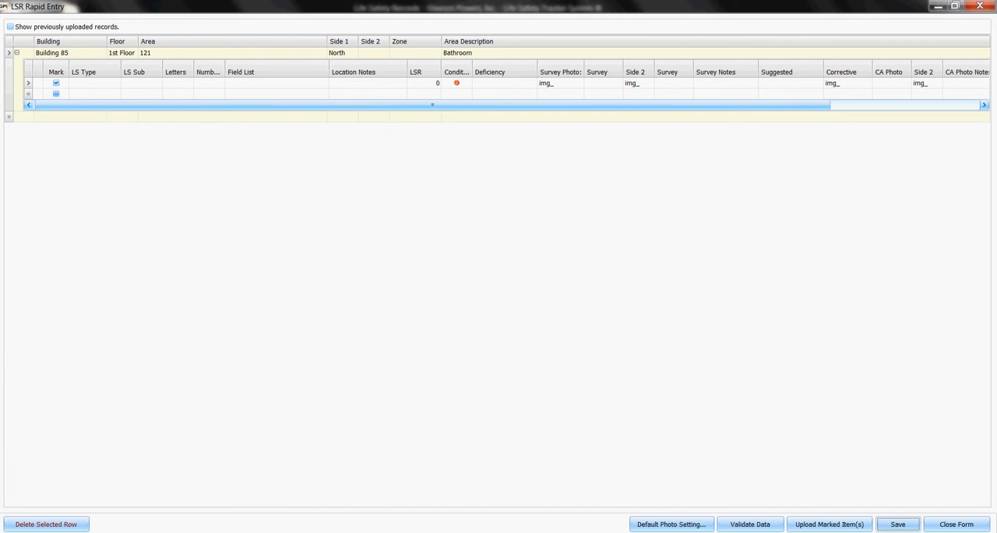
Step: Delete the existing detail line and its Building 85, 1st Floor, area 121 row from the rapid entry grid
left_click(115, 82)
left_click(96, 131)
left_click(46, 524)
key("Return")
left_click(101, 53)
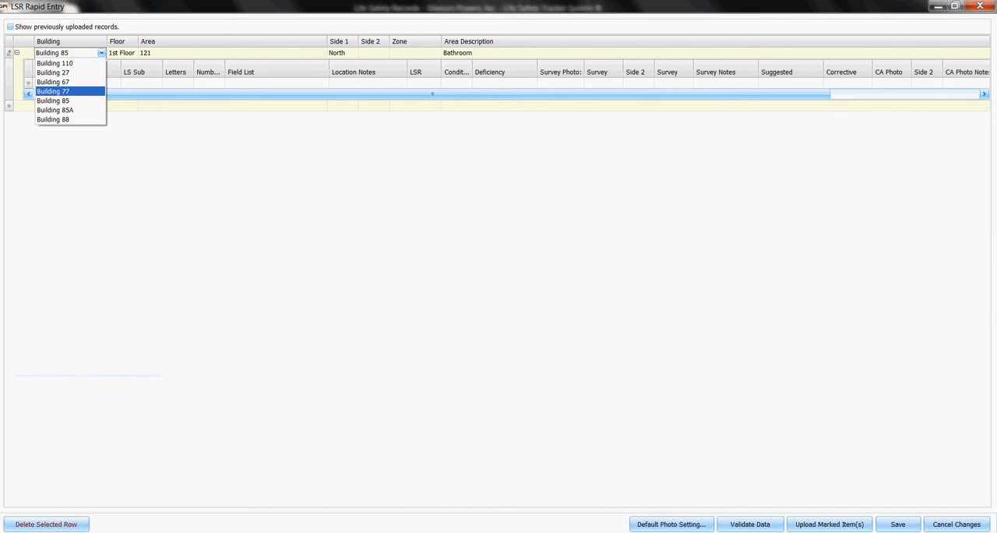
left_click(46, 524)
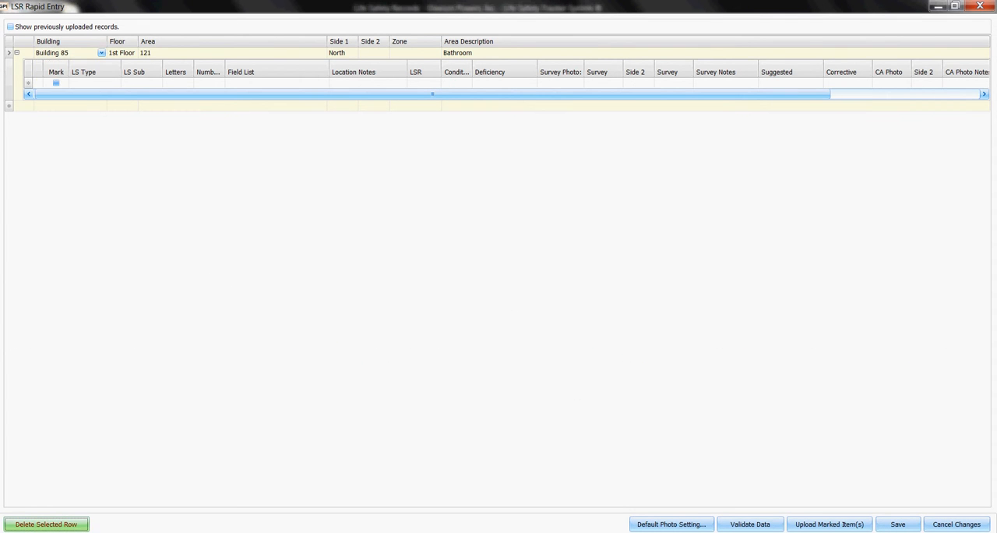
key("Return")
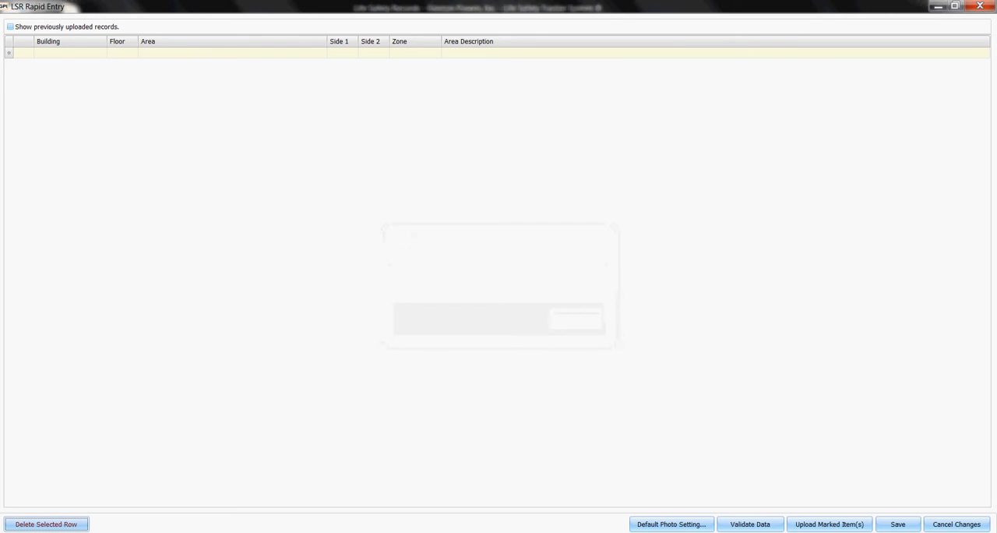
Step: Start a new location row with Building 85 and 1st Floor
left_click(101, 53)
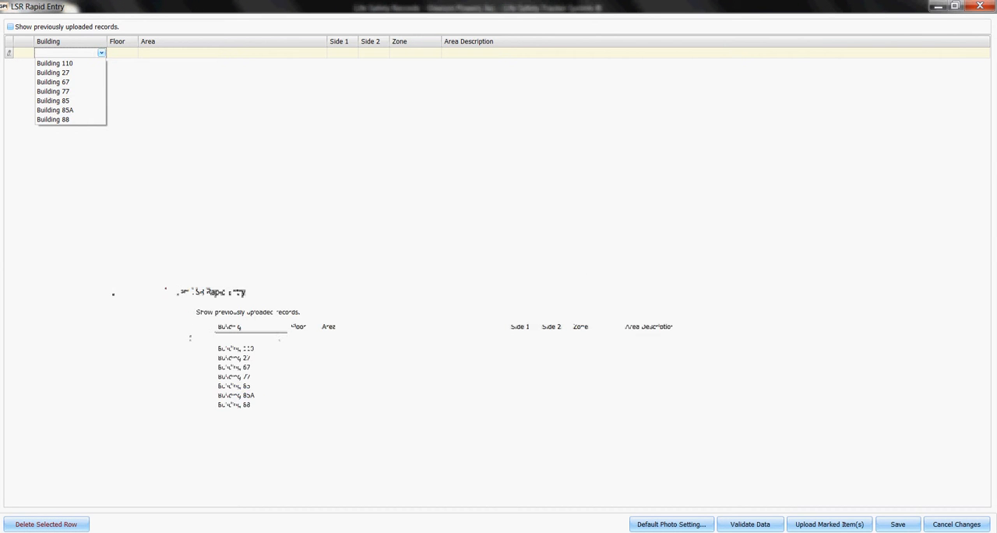
left_click(69, 100)
left_click(132, 53)
left_click(122, 64)
Step: Enter area 101/102 with Side 1 as 101 and Side 2 as 102, and commit the location row
left_click(322, 52)
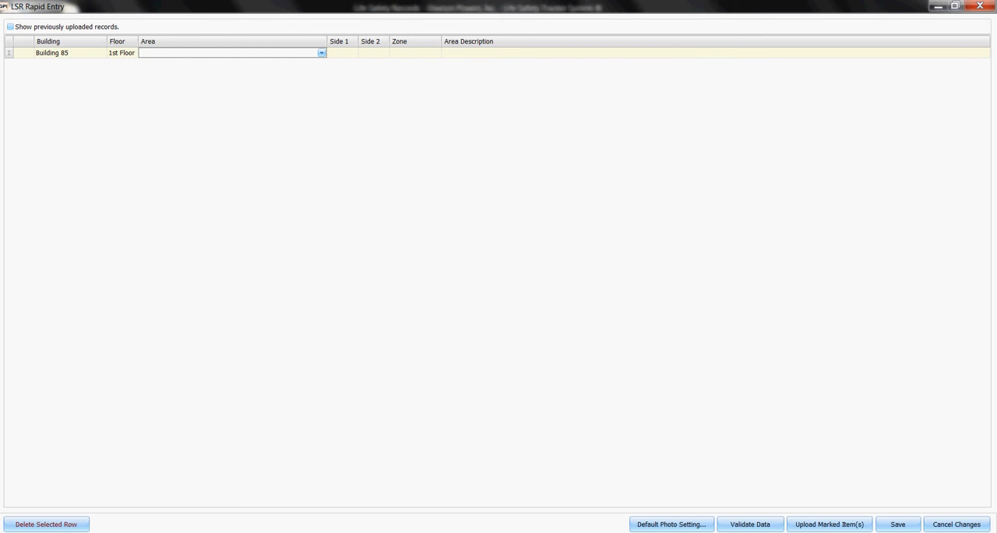
left_click(322, 53)
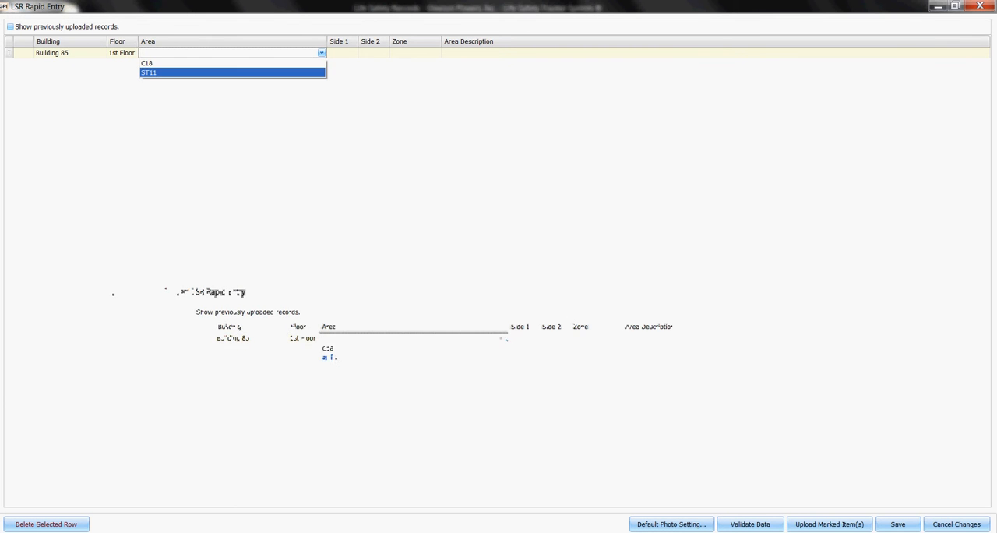
left_click(321, 53)
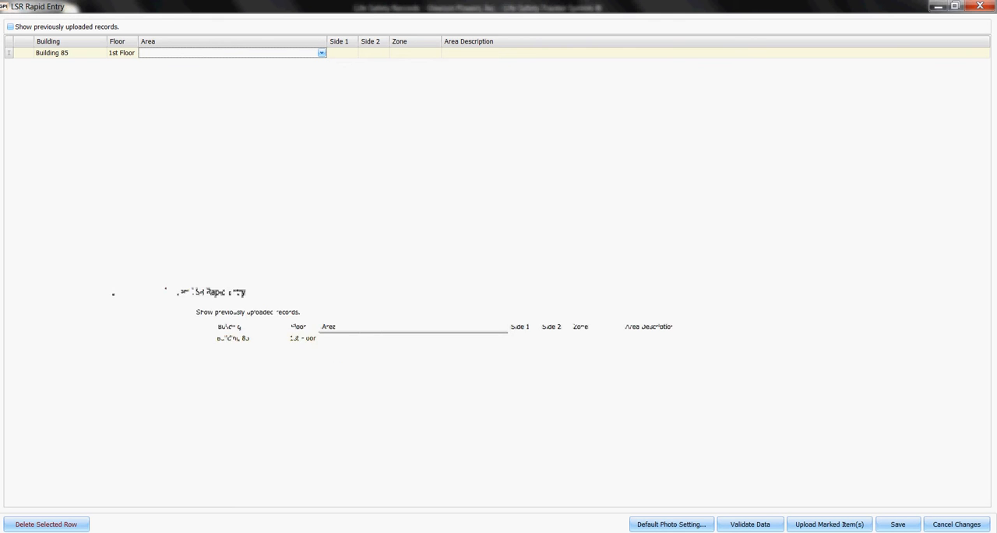
type("101/102")
key("Tab")
type("101")
key("Tab")
type("102")
key("Return")
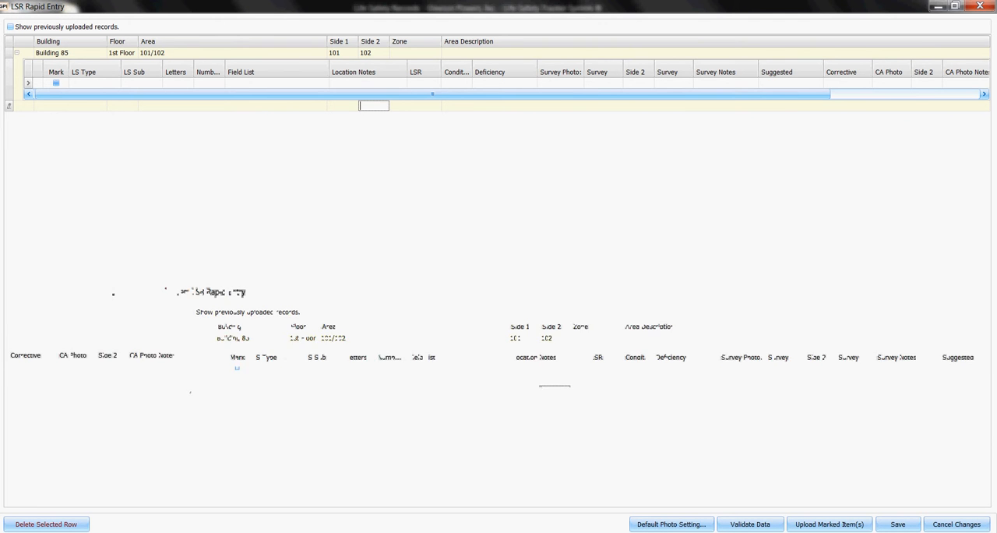
Step: Mark a new detail line and set its type to Firestopping and subtype to Through Wall Penetration - Firestop Systems
left_click(57, 82)
left_click(115, 83)
key("Down")
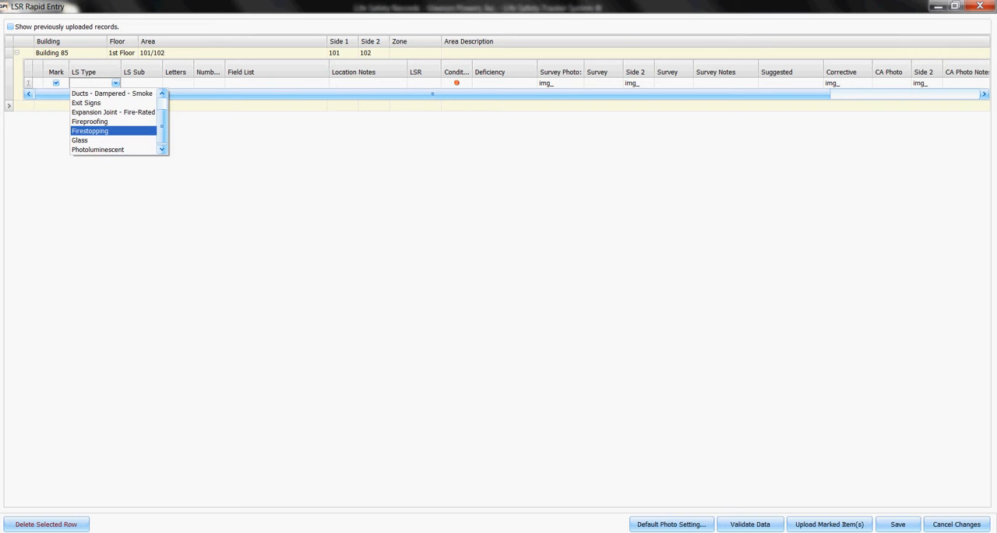
key("Tab")
left_click(157, 83)
scroll(160, 93, "down", 1)
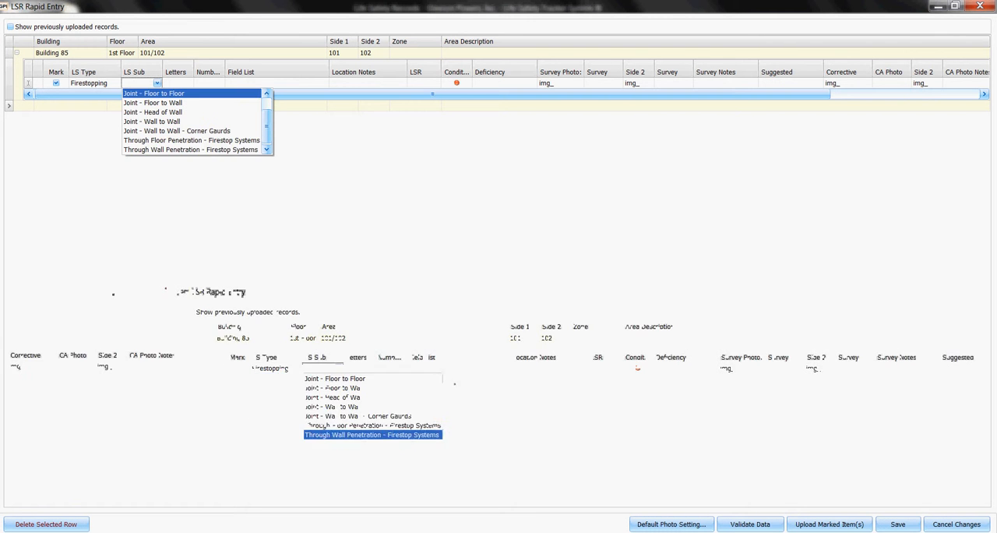
left_click(168, 148)
Step: Set the firestopping line's letters to WL and its numbers to 1000-1999
key("Tab")
type("WL")
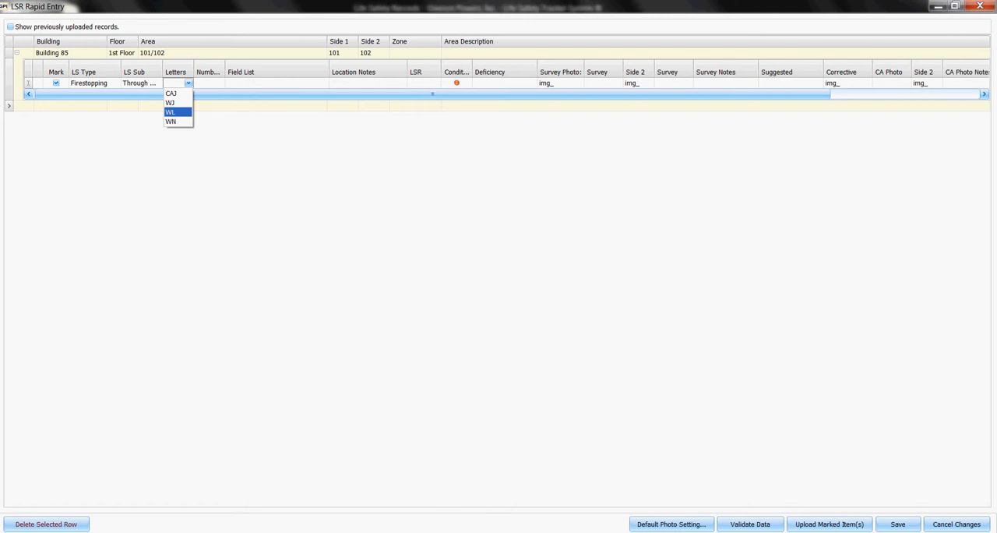
key("Tab")
left_click(220, 82)
left_click(211, 102)
Step: Fill in the field list with penetration type EMT or Conduit, size Max 1", annular space 0 to .50", and a wall rating type
left_click(323, 83)
left_click(304, 110)
left_click(259, 150)
left_click(304, 137)
left_click(257, 157)
left_click(264, 164)
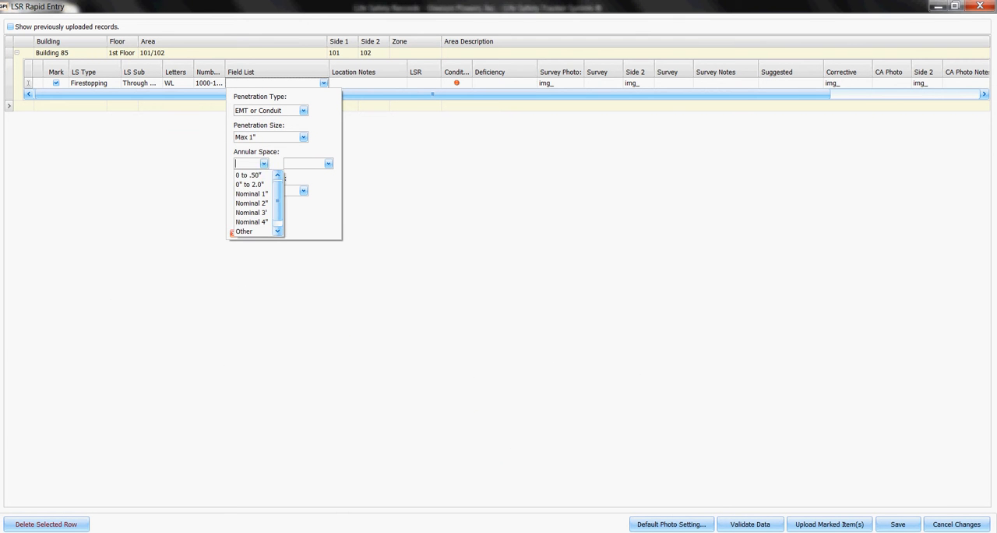
left_click(248, 172)
left_click(304, 190)
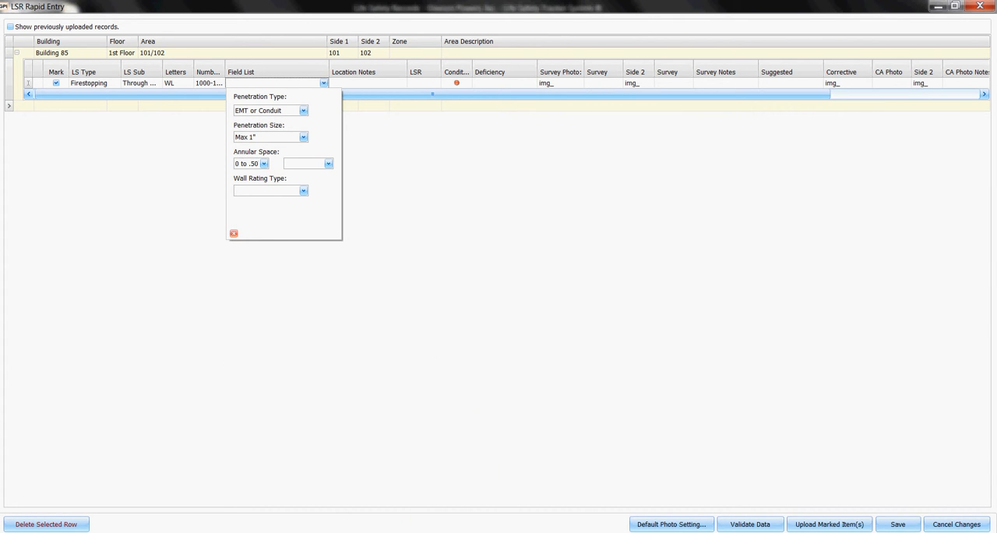
left_click(270, 259)
left_click(374, 106)
Step: Enter "test 2-2-11" as the location notes and copy it into the survey notes and corrective action notes
left_click(368, 83)
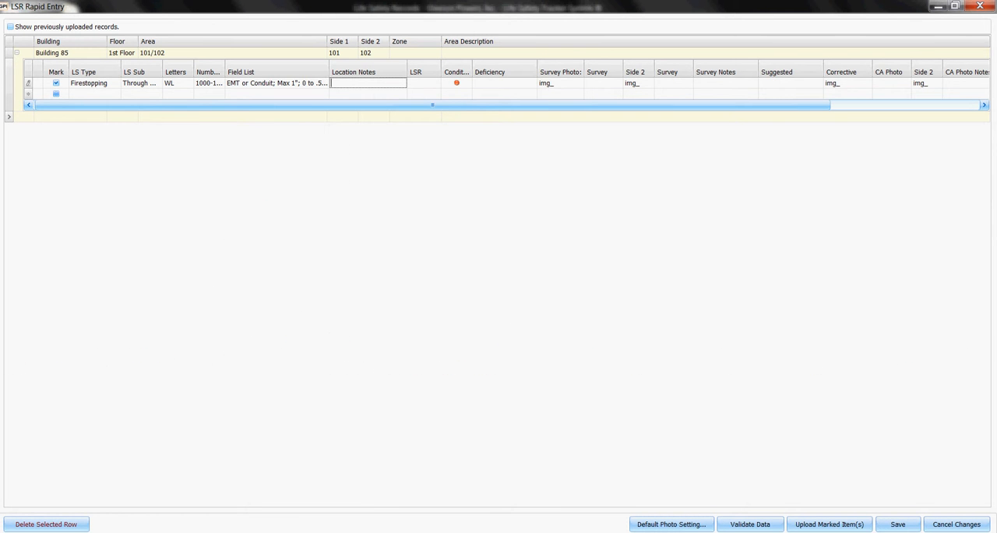
type("test 2-2-11")
key("ctrl+a")
key("ctrl+c")
left_click(725, 83)
key("ctrl+v")
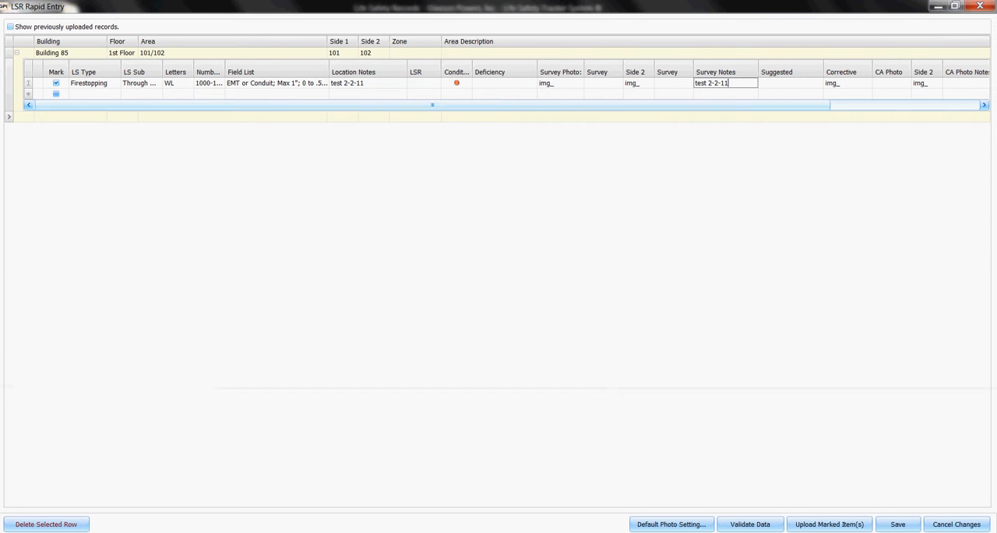
left_click_drag(725, 105, 769, 105)
left_click(916, 83)
key("ctrl+v")
Step: Set the deficiency to No firestopping, enter img_0001 as the survey photo, and preview the image
left_click(531, 83)
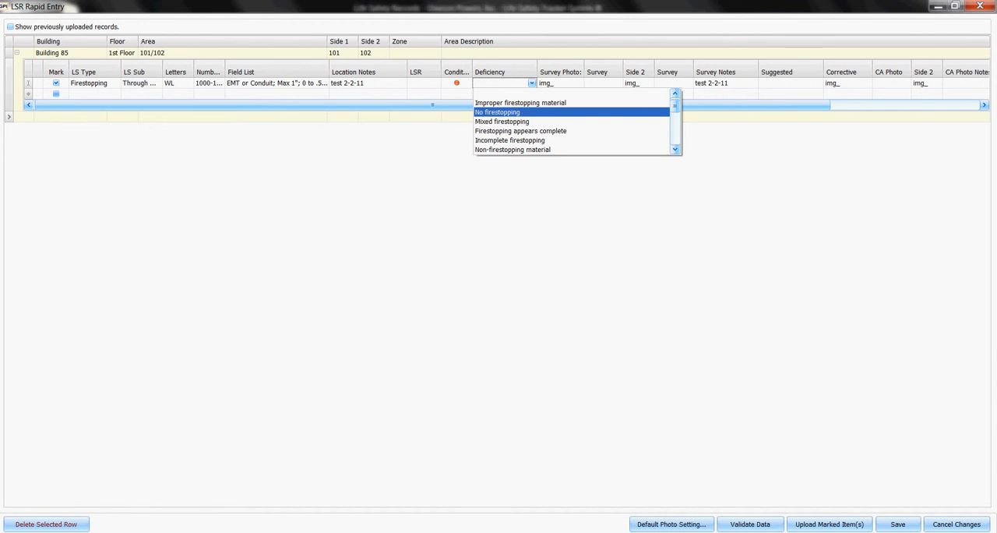
left_click(499, 112)
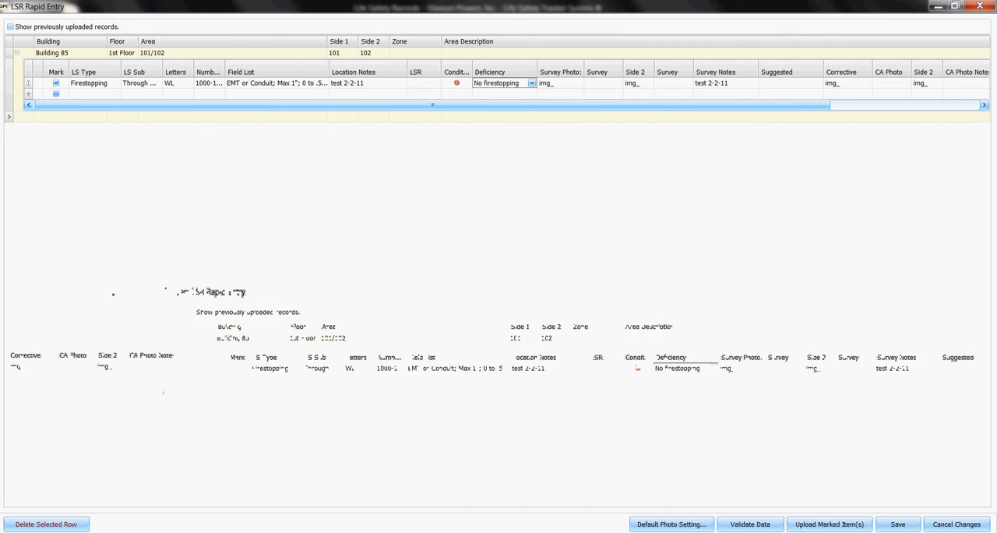
left_click(563, 83)
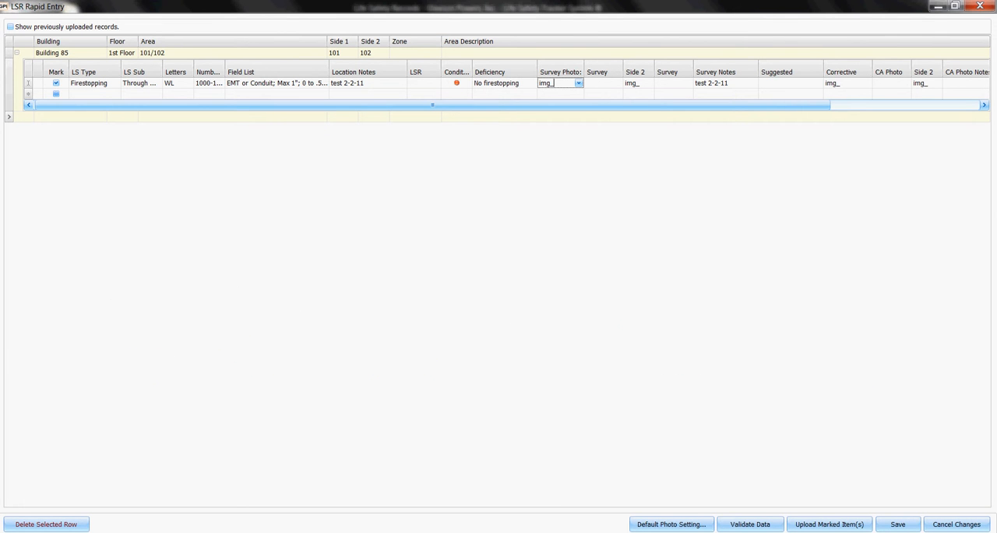
type("0001")
left_click(579, 83)
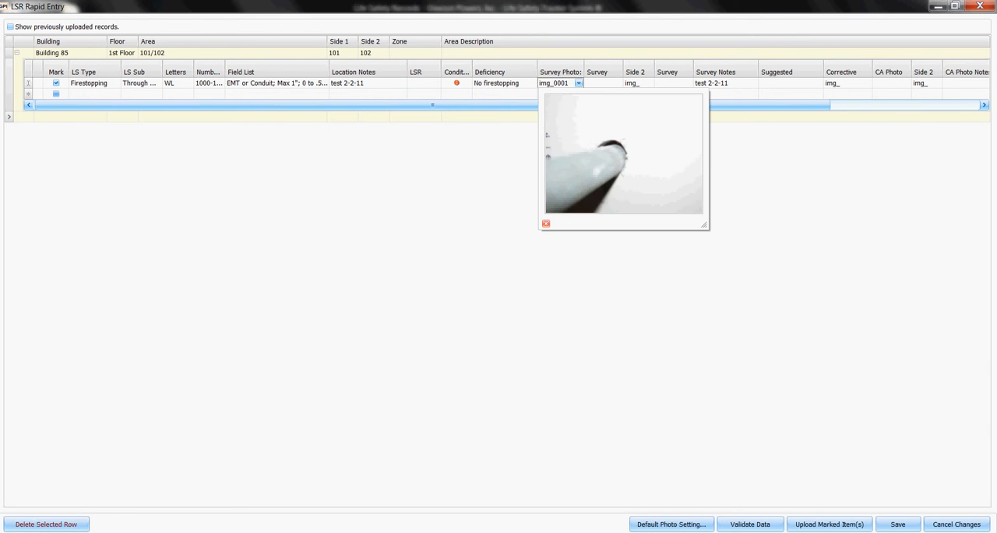
Step: Enter img_0002 as the Side 2 survey photo and check its preview
left_click(649, 83)
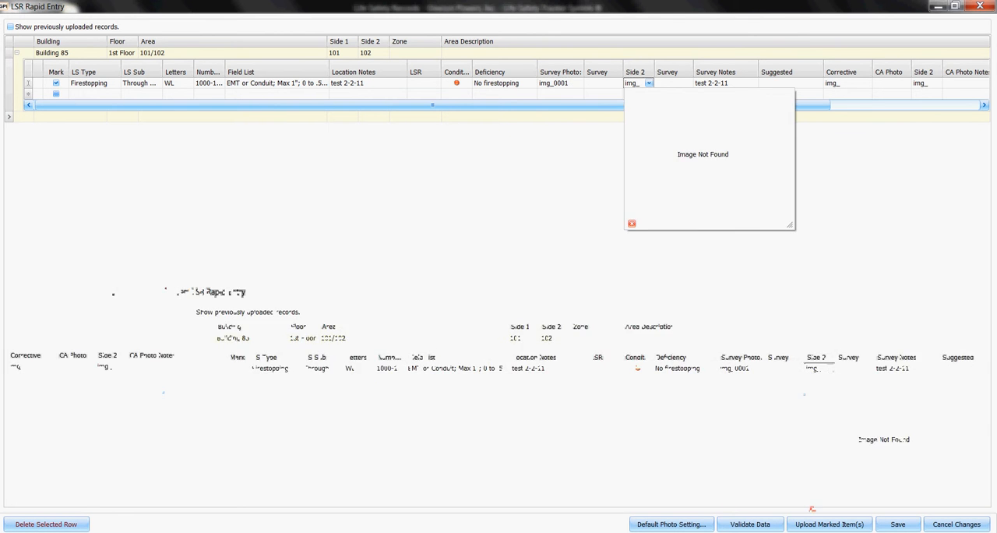
type("0002")
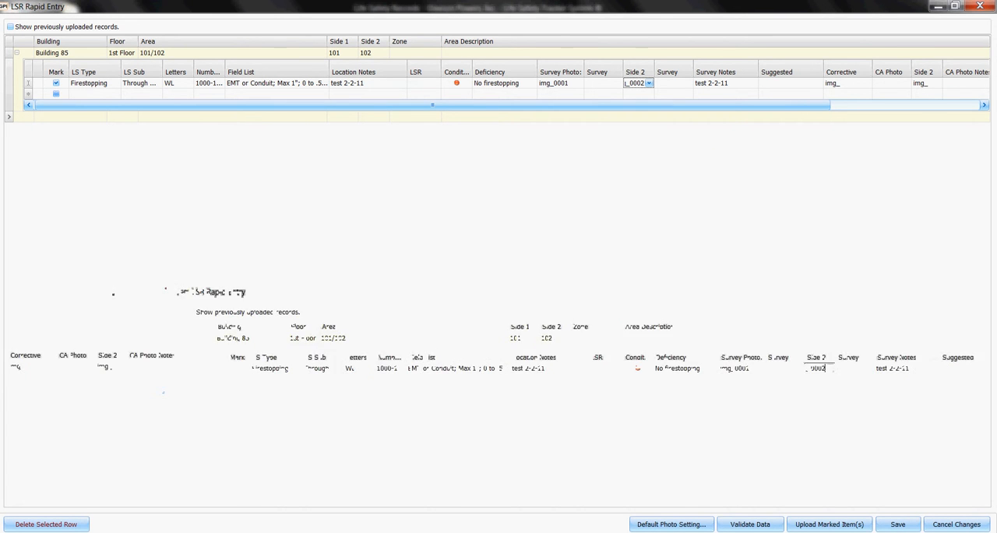
left_click(648, 83)
left_click(649, 84)
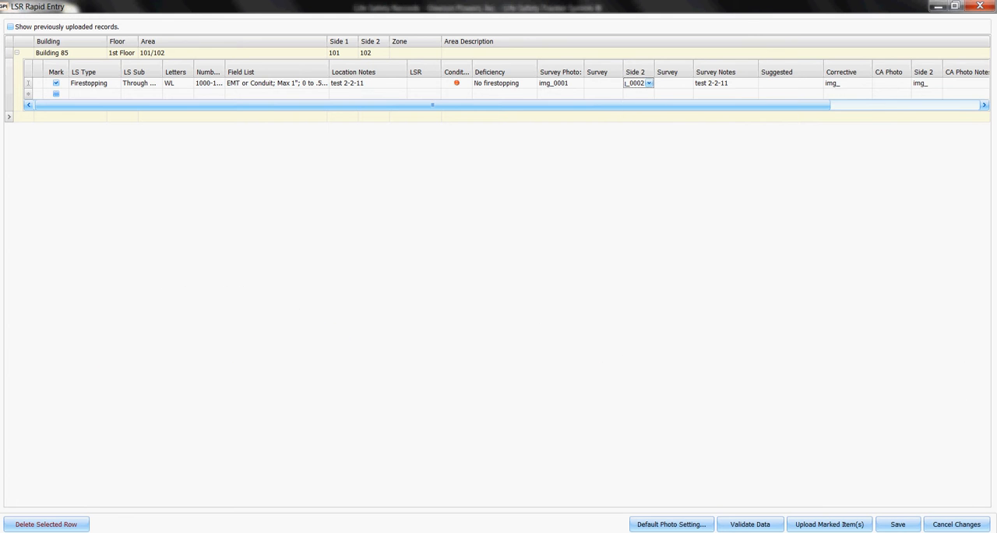
Step: Choose the suggested corrective action beginning "Install UL Listed" for the firestopping line
left_click_drag(506, 105, 656, 105)
left_click(641, 83)
left_click(641, 102)
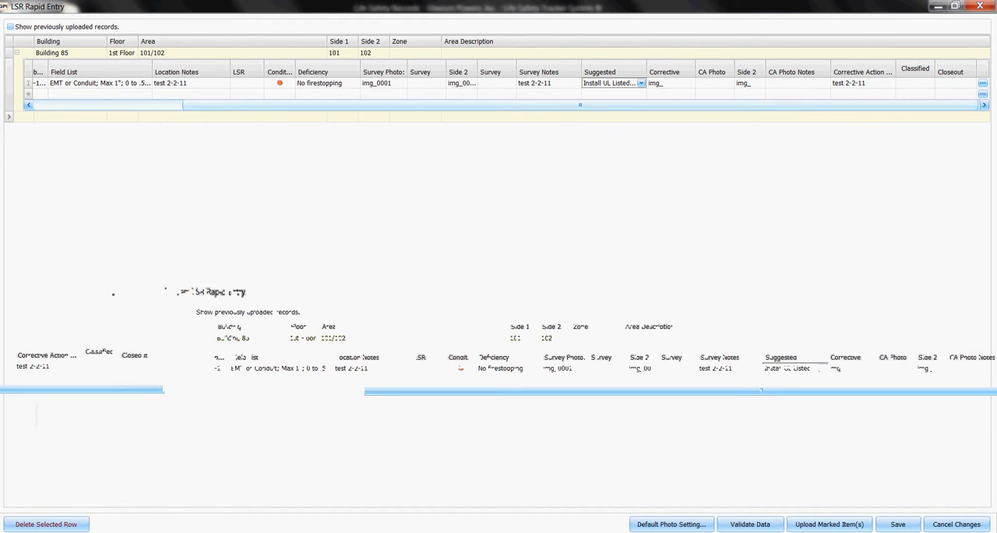
Step: Enter img_0276 as the corrective action photo and img_0279 as its Side 2 photo, previewing the latter
left_click(672, 83)
type("0276")
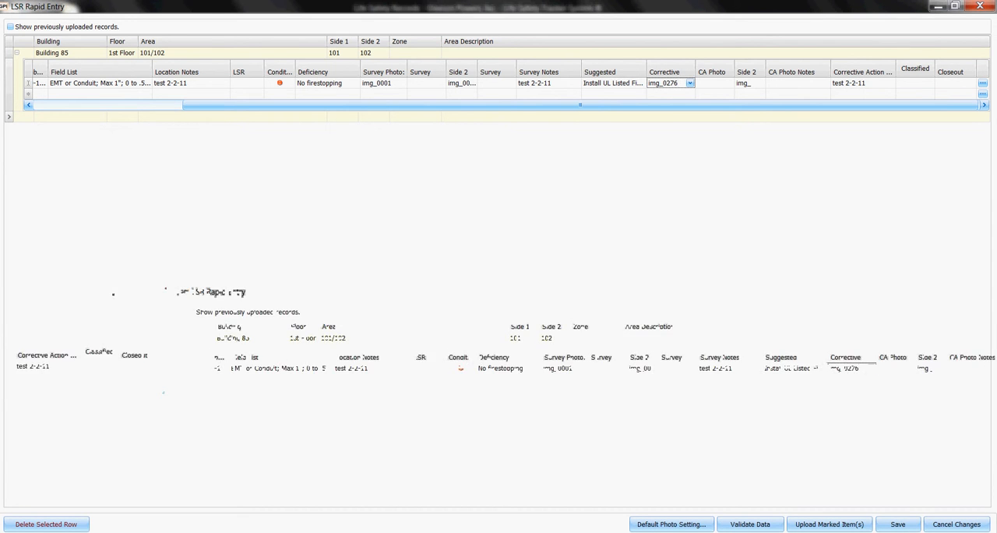
left_click(749, 83)
type("0")
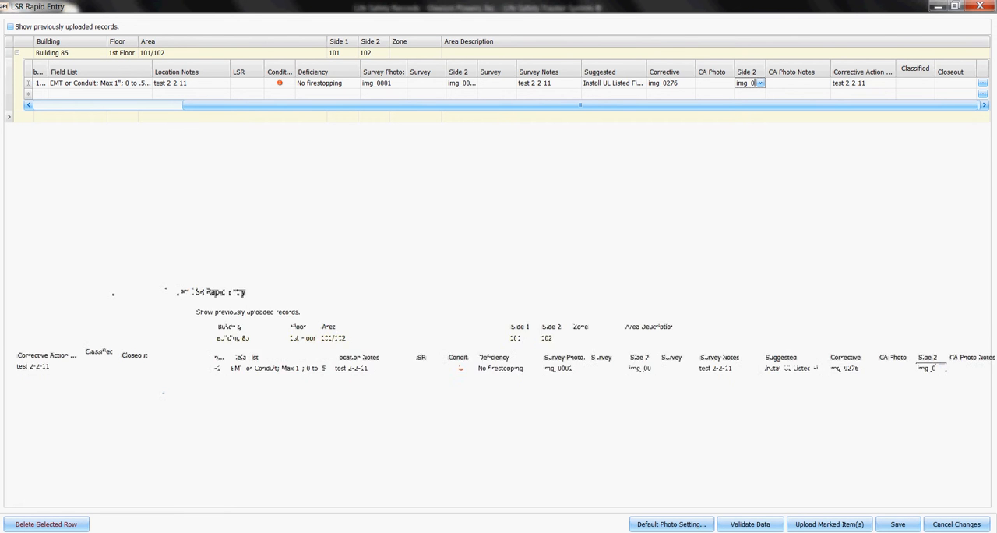
type("279")
left_click(761, 83)
left_click(761, 84)
Step: Set the Classified value of the firestopping line to WL 1222
left_click(929, 84)
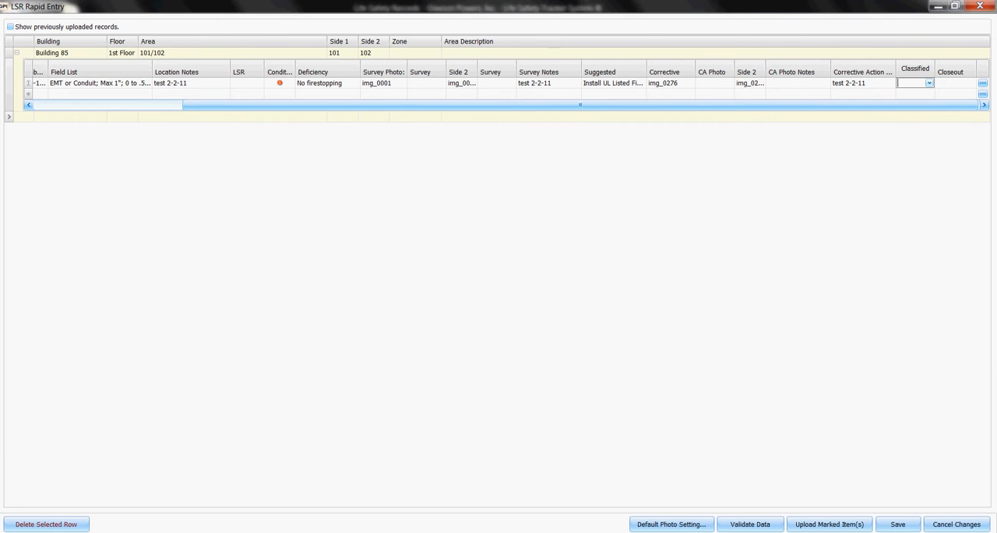
scroll(935, 121, "down", 3)
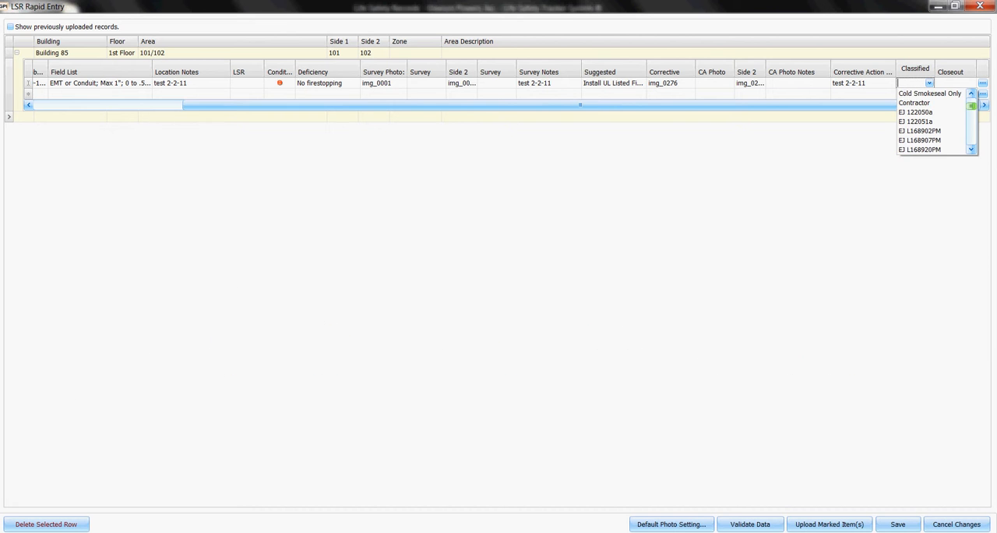
scroll(935, 120, "down", 10)
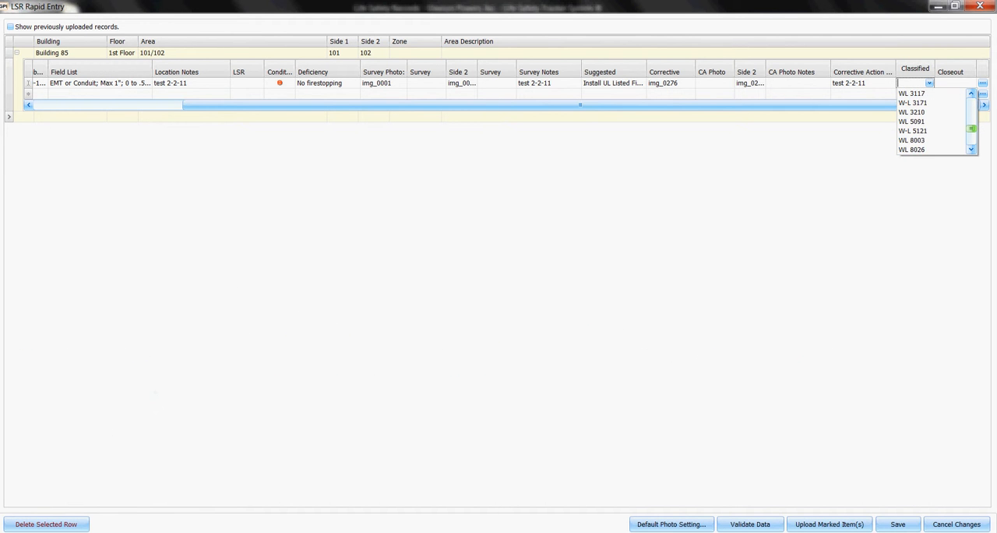
scroll(931, 117, "up", 2)
scroll(930, 117, "up", 2)
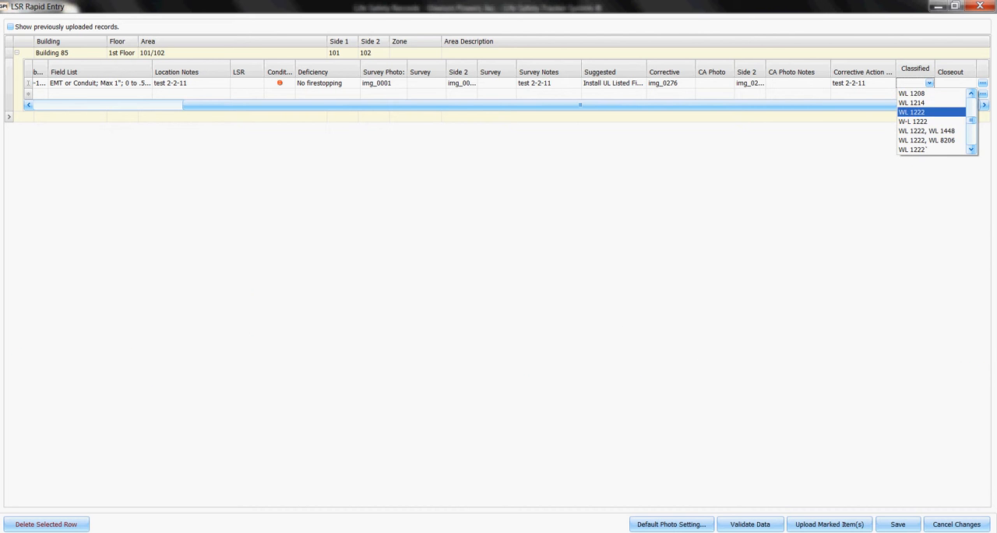
key("Return")
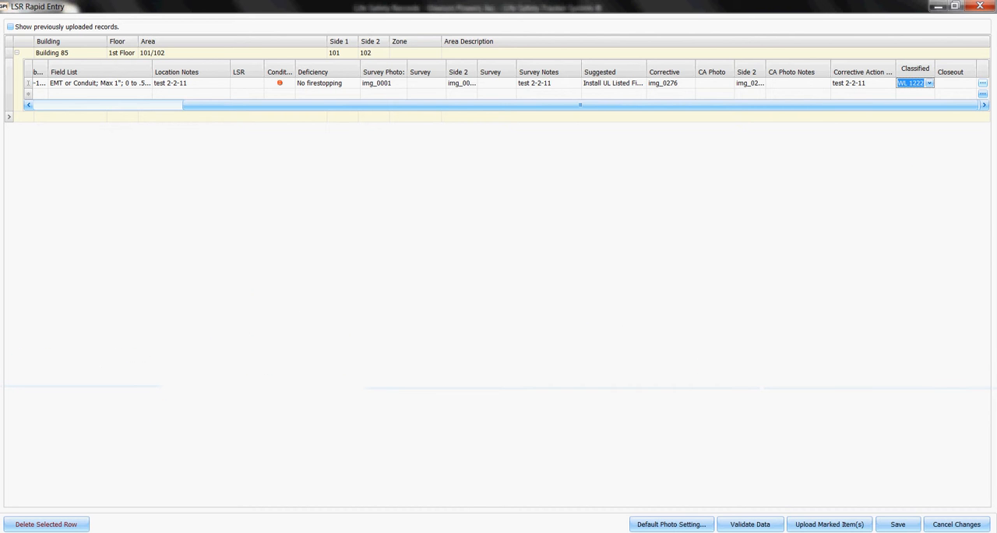
key("Tab")
key("Tab")
Step: Validate the rapid entry data and accept creating 101/102 as a new building area on upload
left_click(750, 523)
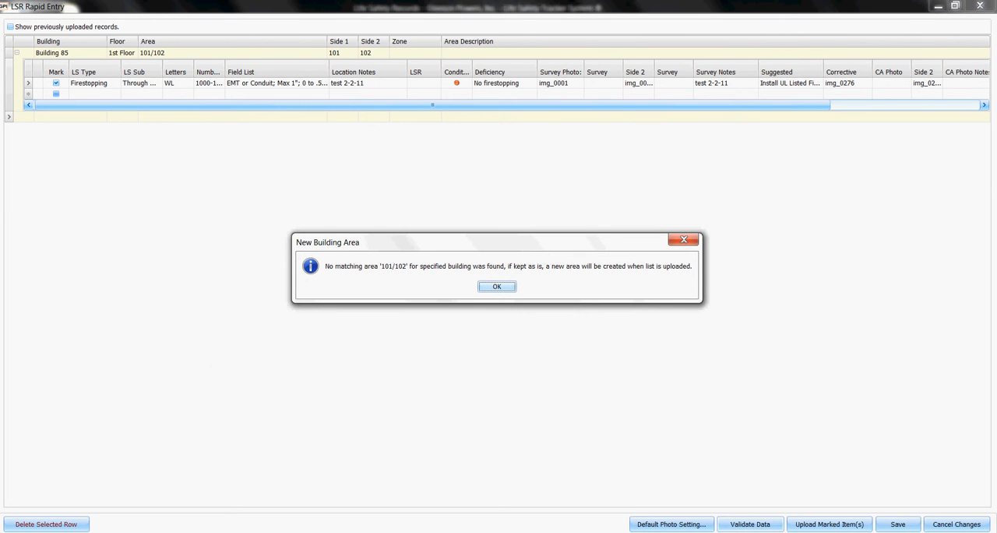
key("Return")
key("Return")
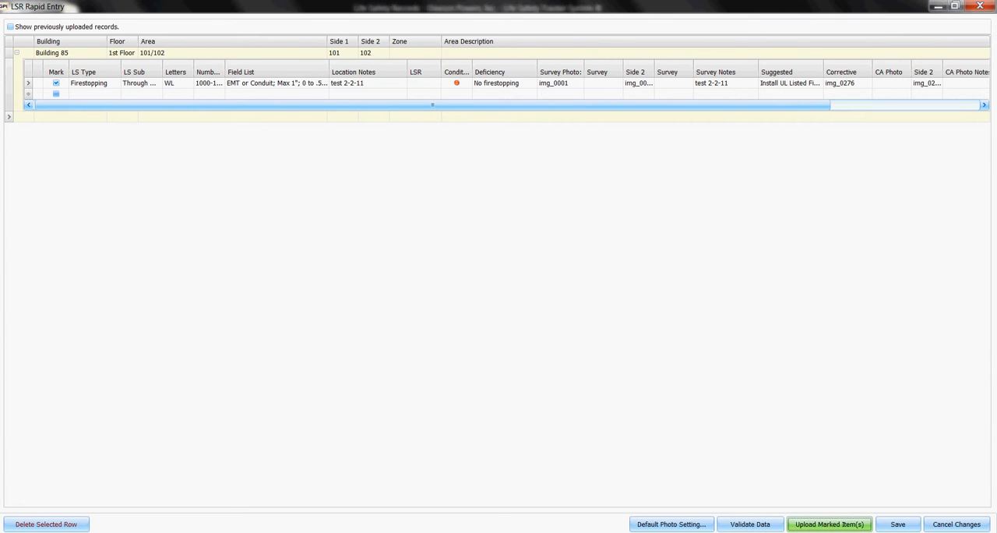
Step: Upload the marked firestopping item together with its photos, and close the rapid entry form
left_click(828, 523)
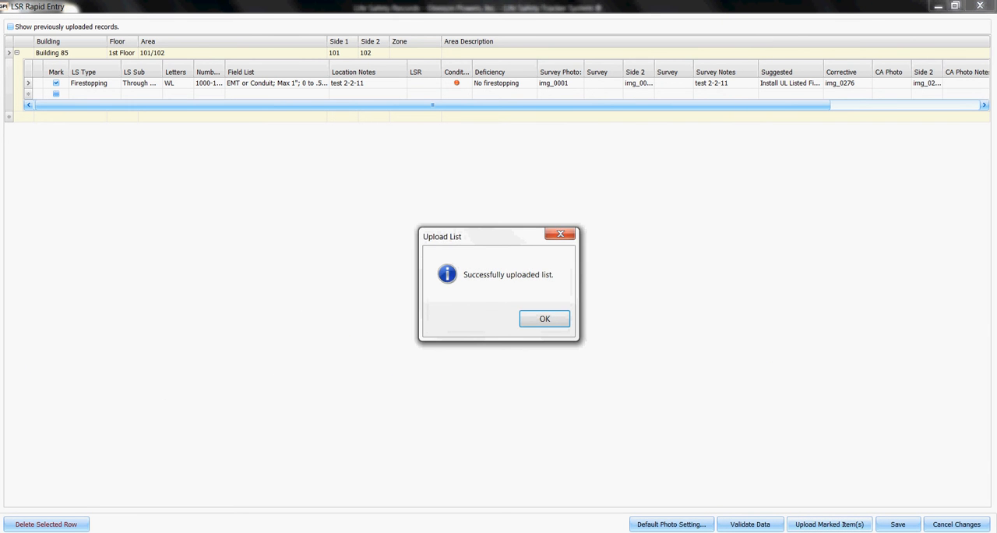
left_click(543, 317)
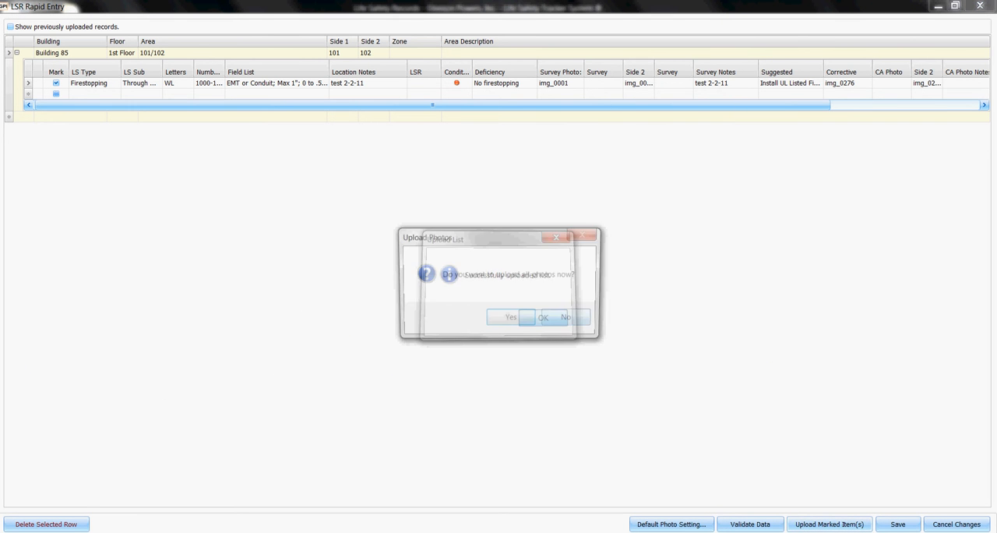
left_click(511, 317)
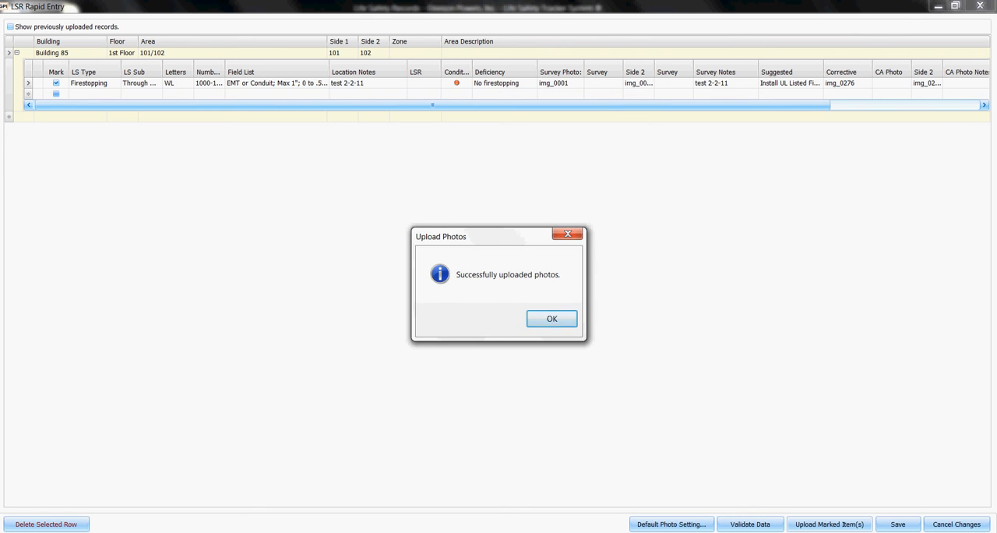
key("Return")
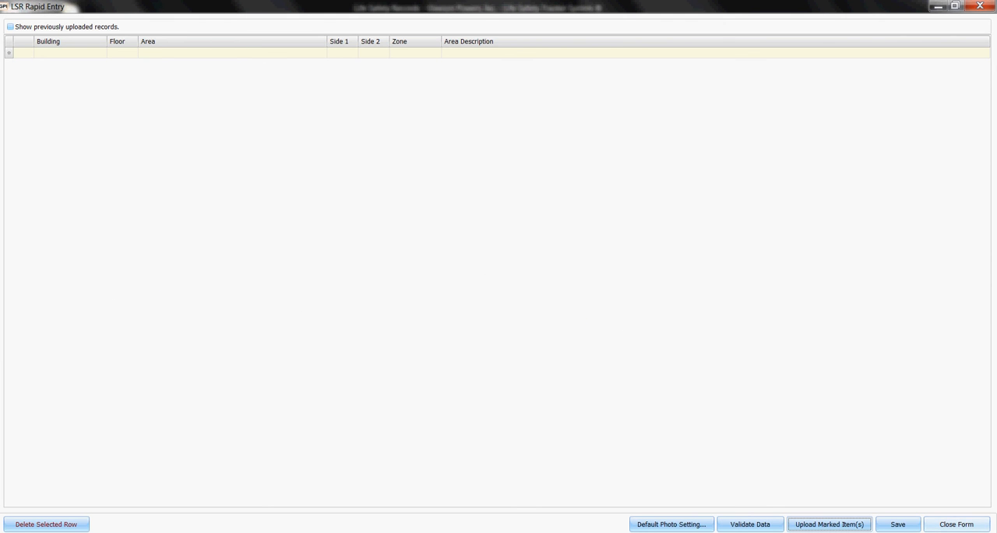
left_click(956, 524)
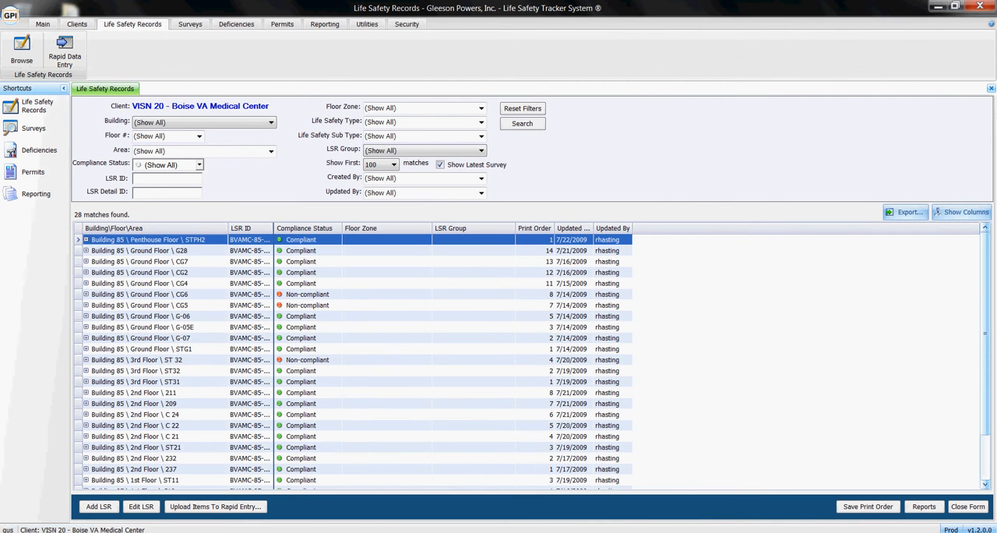
Step: Refresh the unfiltered life safety records list, look through it for the uploaded area 101/102 record, and widen the LSR ID column
left_click(522, 124)
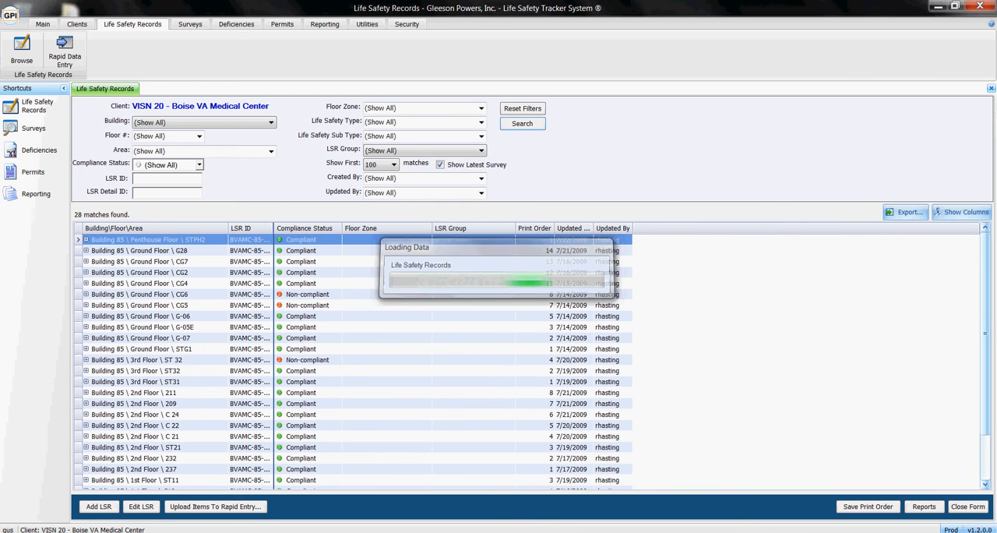
left_click(307, 359)
scroll(308, 360, "down", 2)
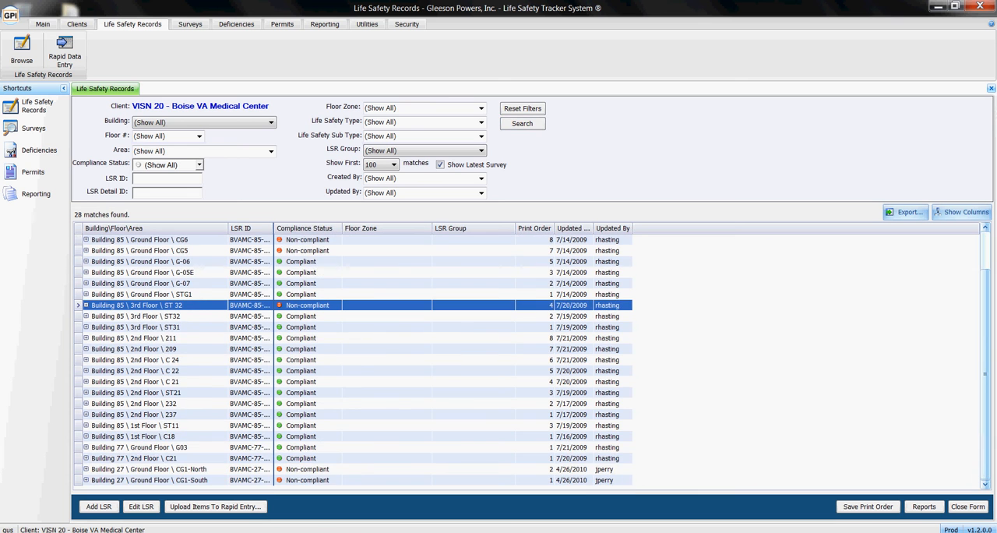
scroll(308, 360, "up", 2)
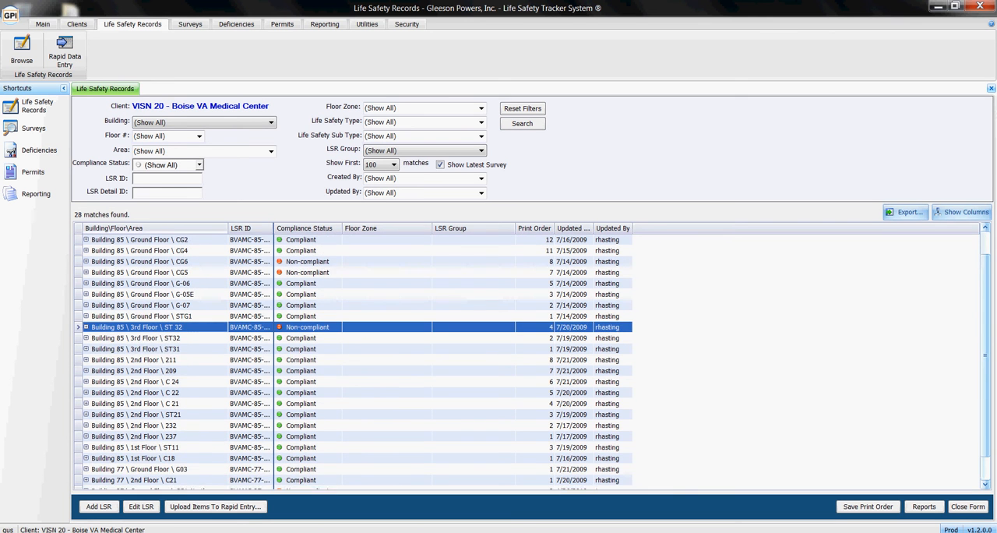
left_click(301, 240)
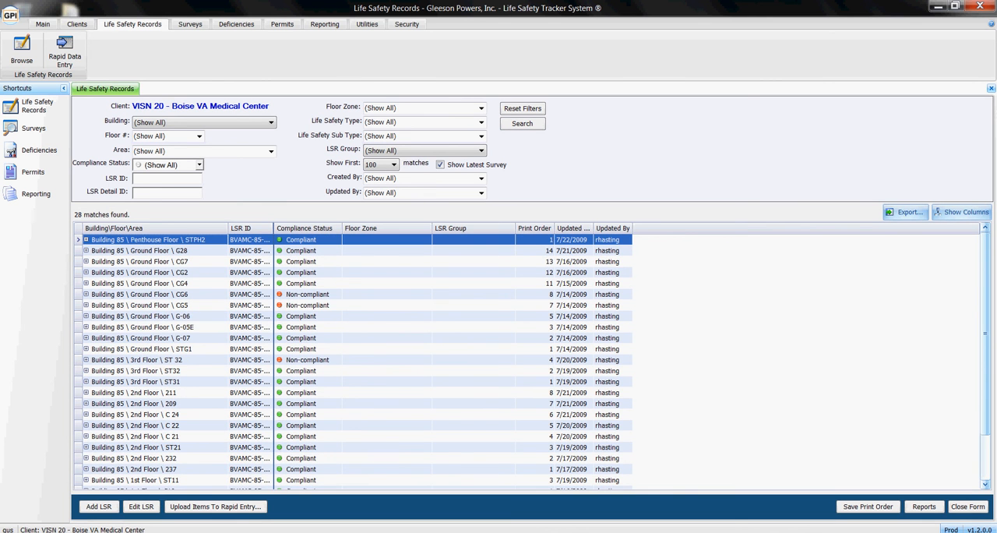
scroll(300, 240, "down", 2)
scroll(308, 358, "up", 2)
left_click(523, 124)
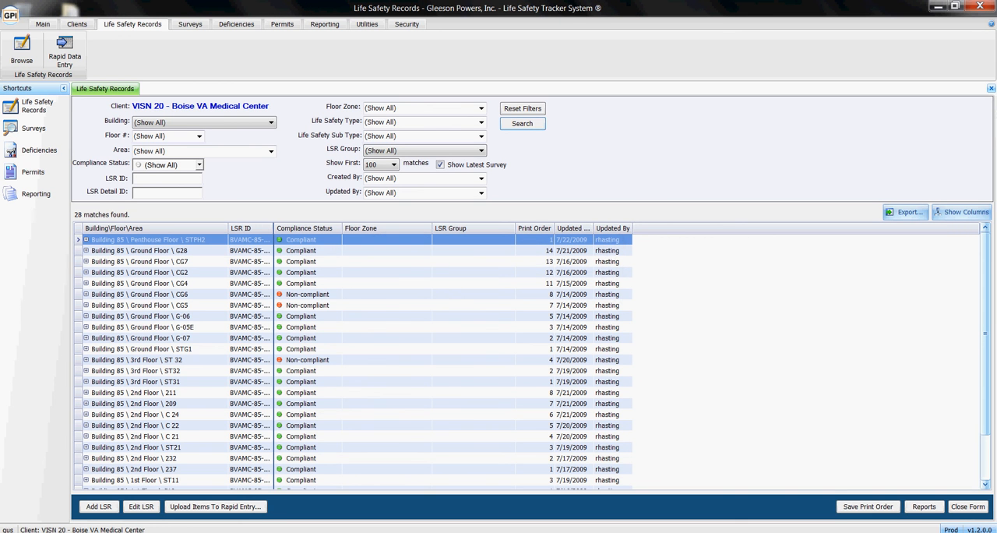
left_click(458, 382)
scroll(458, 382, "down", 2)
scroll(457, 358, "up", 2)
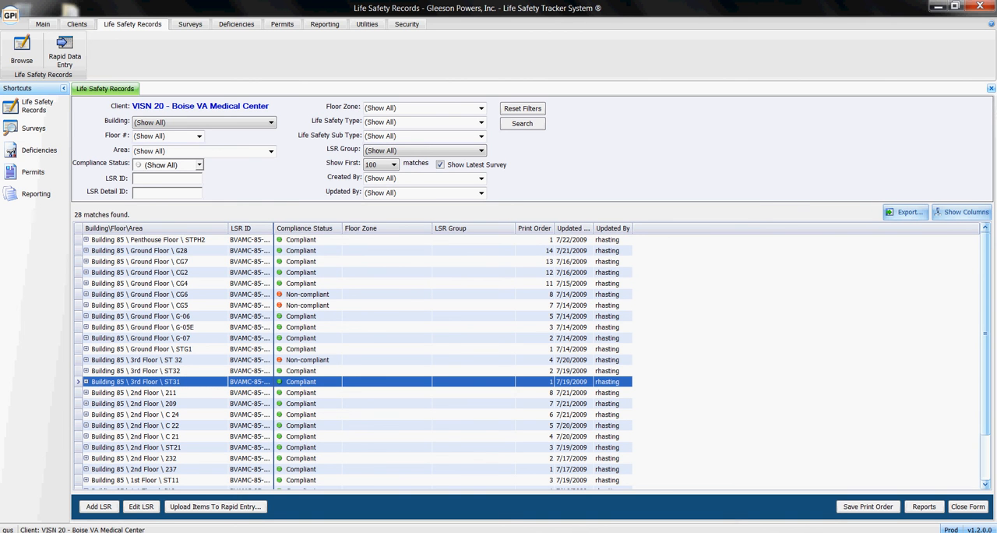
left_click(357, 240)
left_click(357, 262)
left_click(358, 251)
left_click(357, 240)
scroll(357, 309, "down", 2)
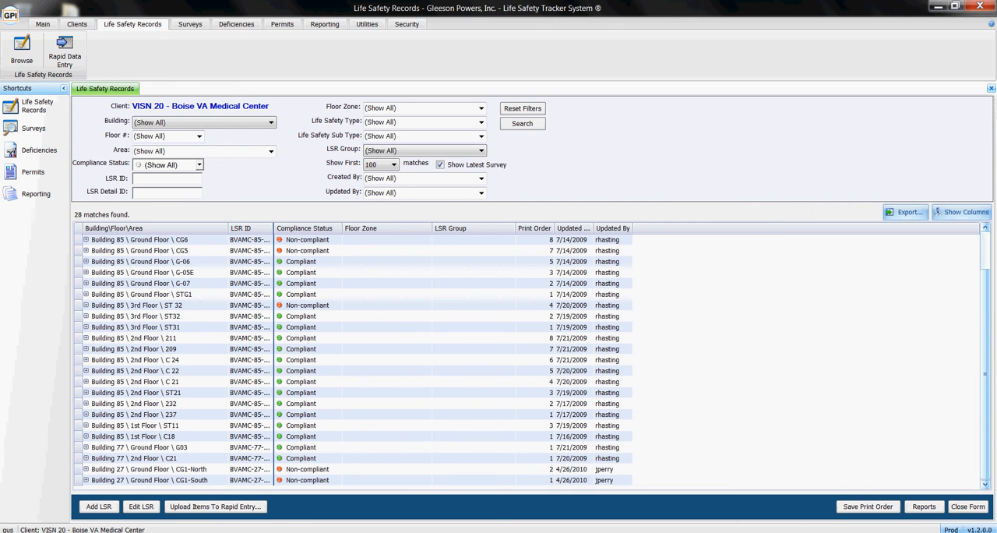
scroll(357, 359, "up", 2)
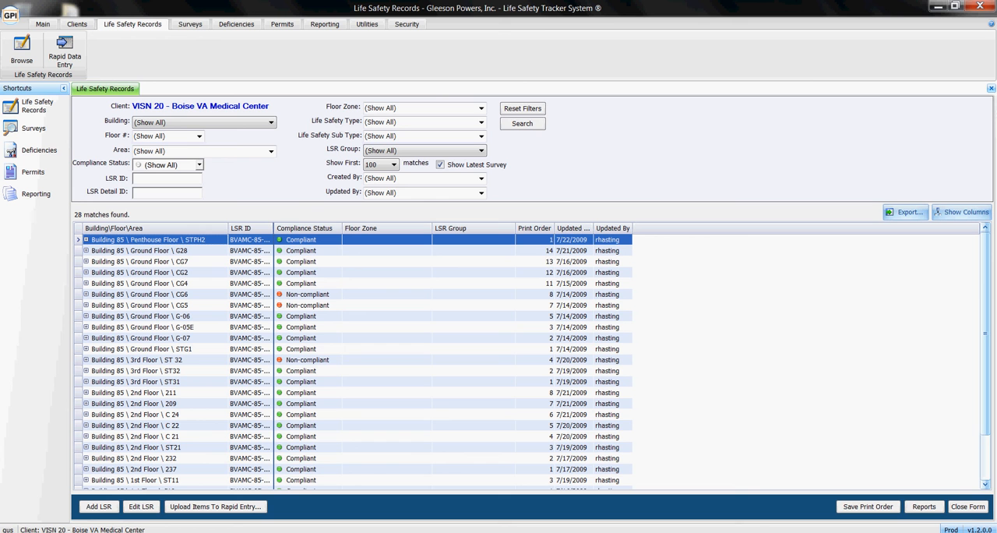
left_click_drag(274, 228, 310, 228)
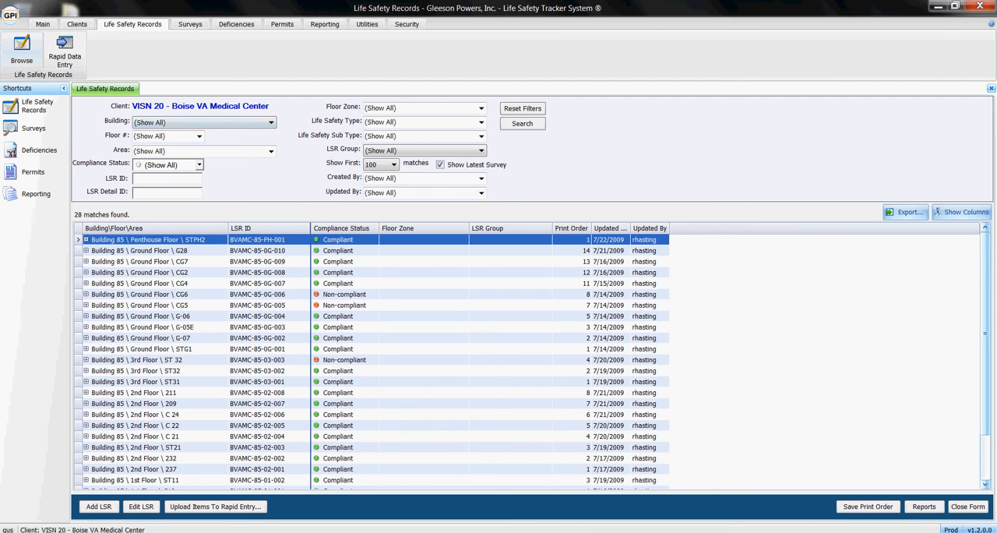
Step: Search the life safety records for Building 85, 1st Floor, area 101/102
left_click(216, 122)
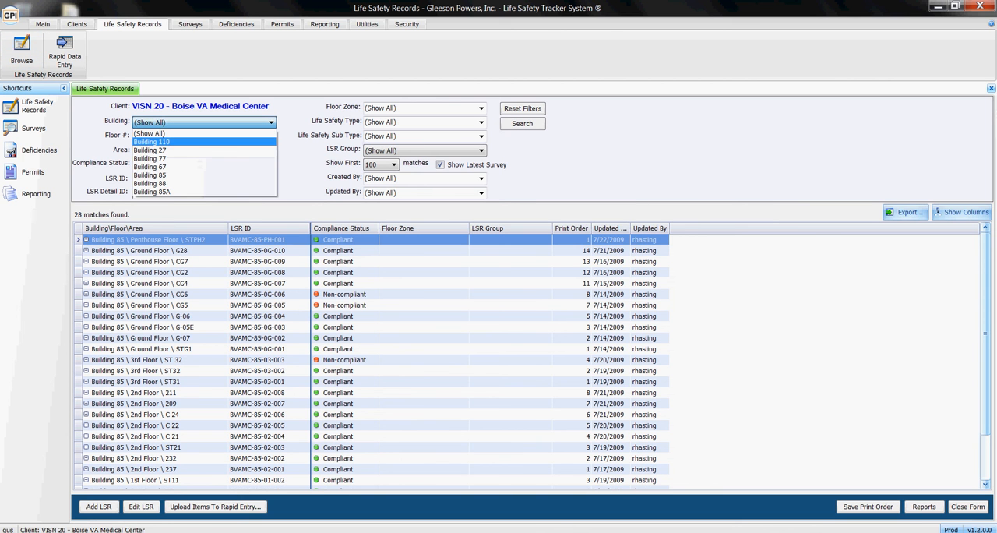
left_click(150, 174)
left_click(199, 136)
left_click(148, 164)
type("101")
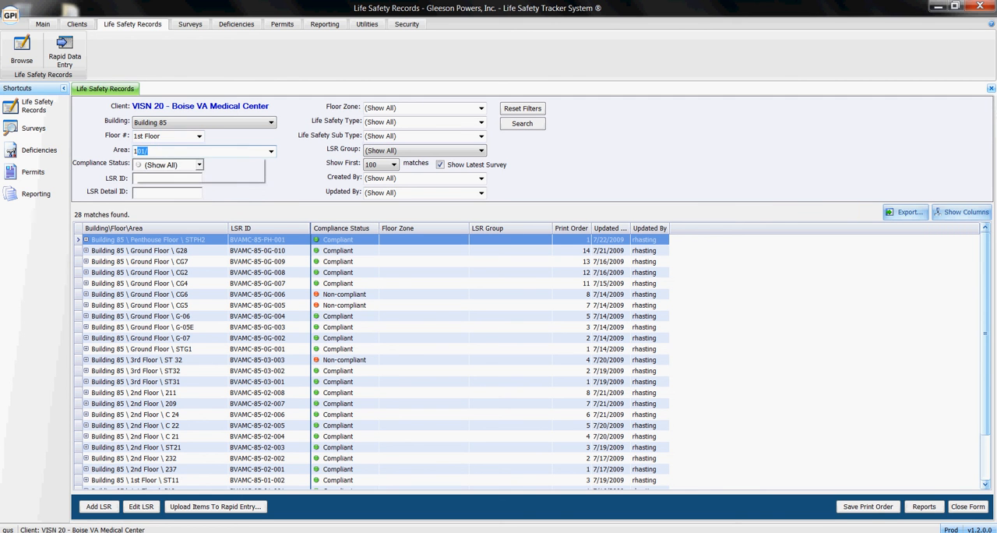
key("Down")
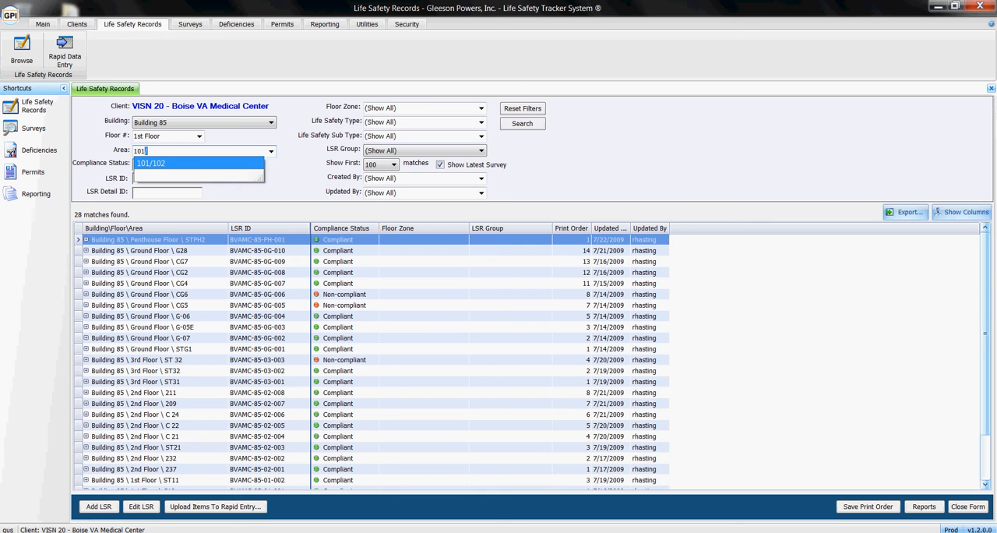
key("Return")
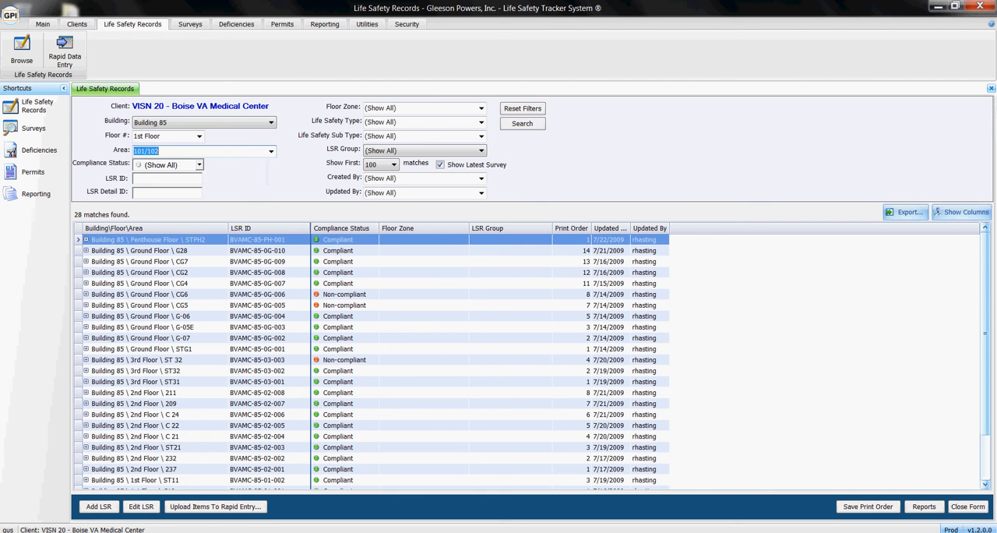
key("Return")
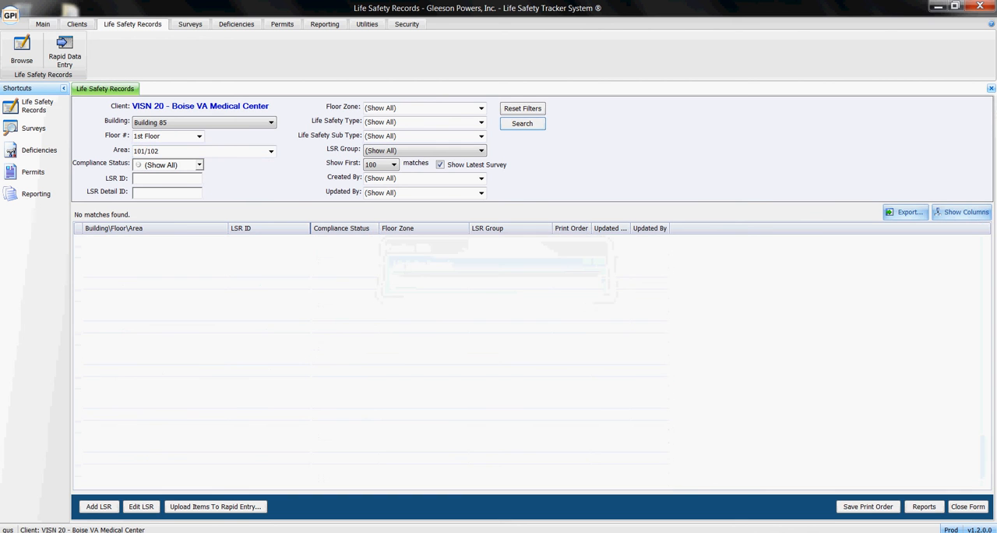